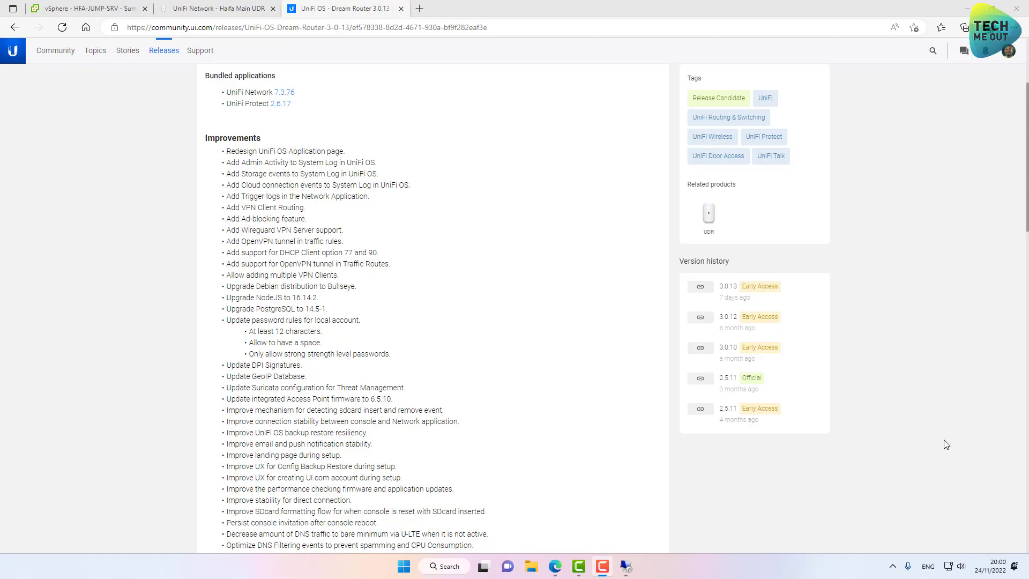
Step: Scroll the Dream Router 3.0.13 release notes and highlight the 'Add Ad-blocking feature.' improvement line
scroll(946, 444, up, 3)
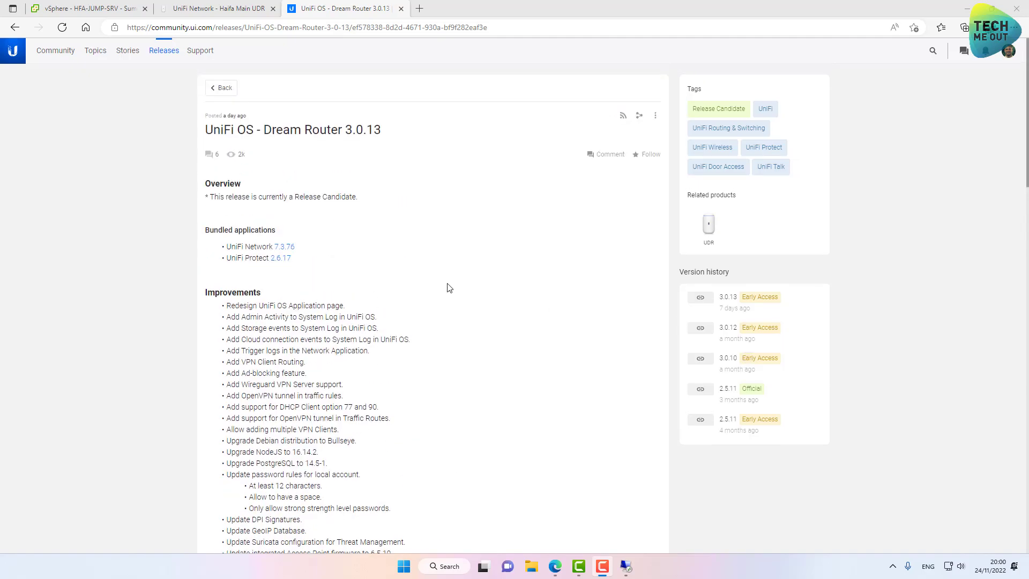
scroll(449, 289, down, 1)
scroll(449, 288, down, 5)
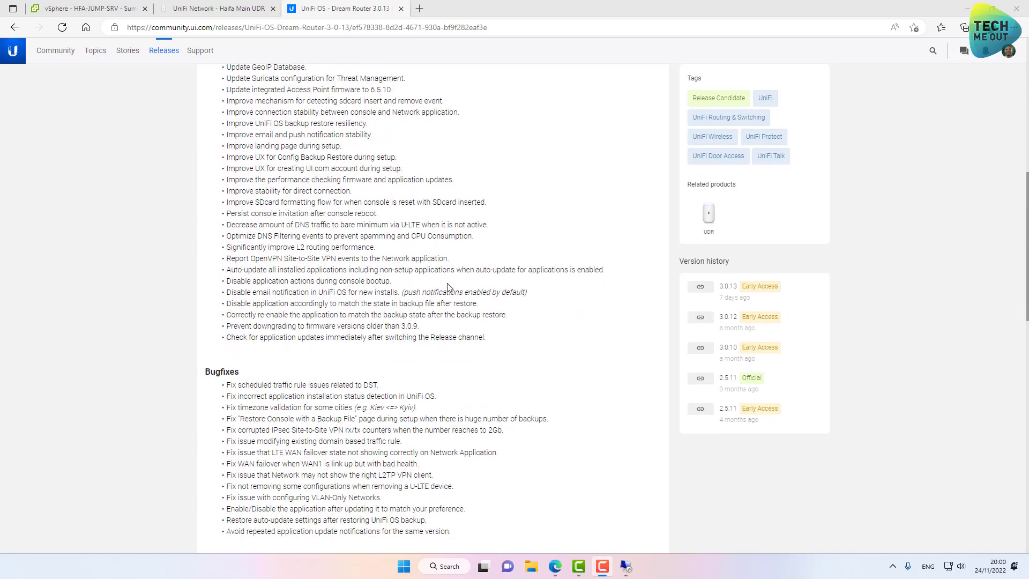
scroll(449, 289, up, 2)
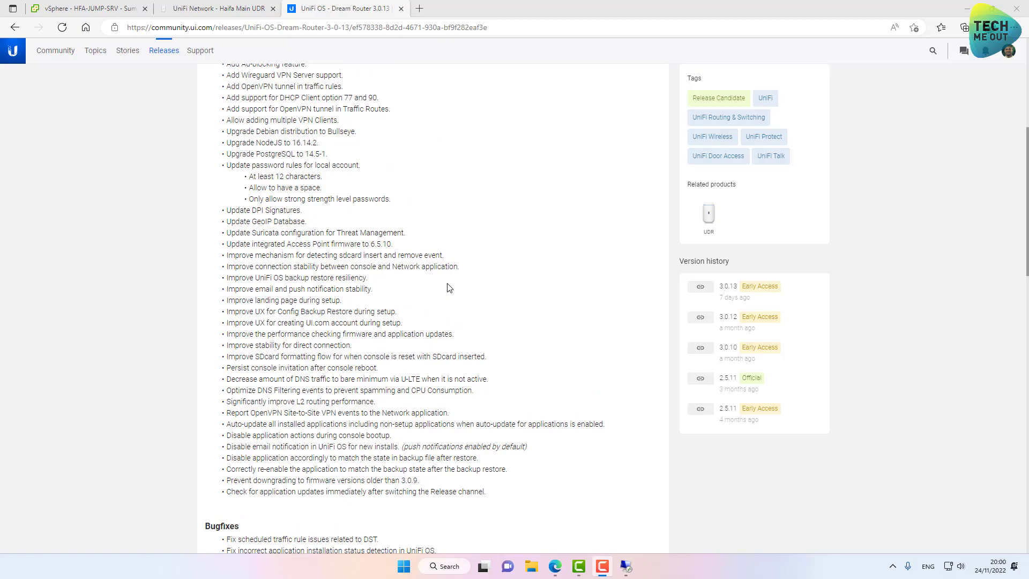
scroll(449, 288, up, 2)
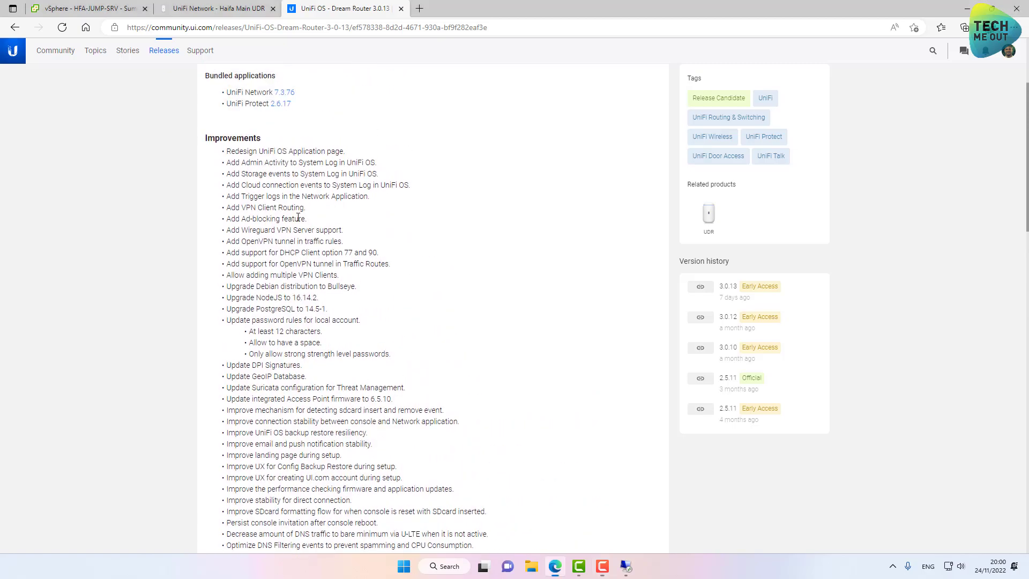
drag(307, 218, 226, 216)
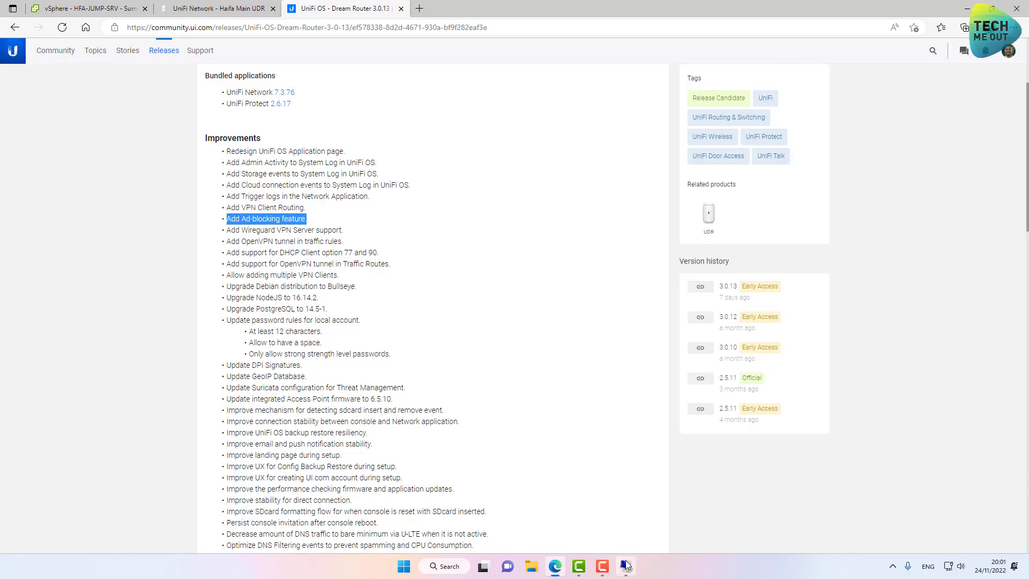
Step: On the Windows VM, confirm Ethernet0's IPv4 preferred DNS server is 172.16.10.1 without changes
click(625, 566)
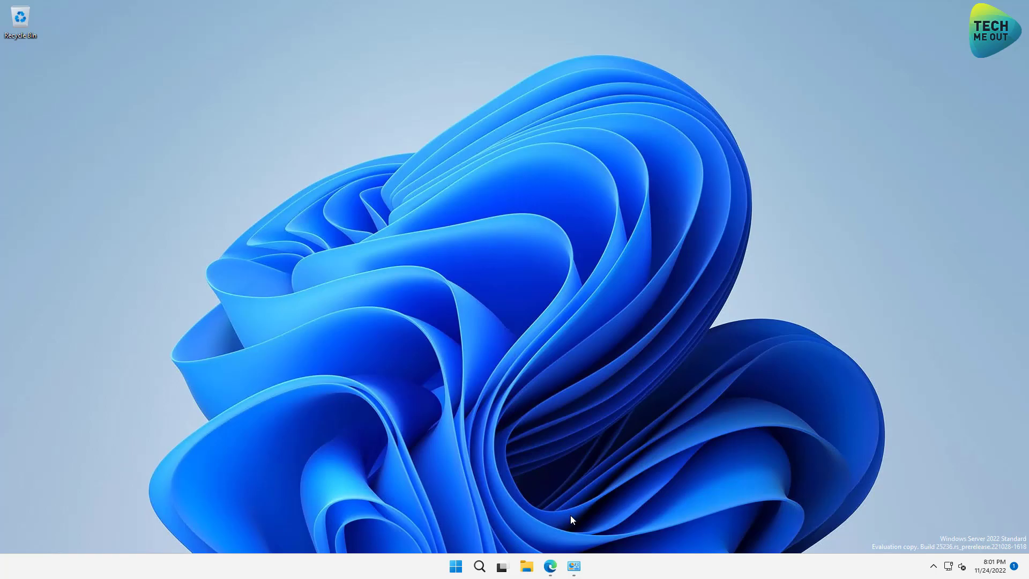
click(574, 565)
click(280, 196)
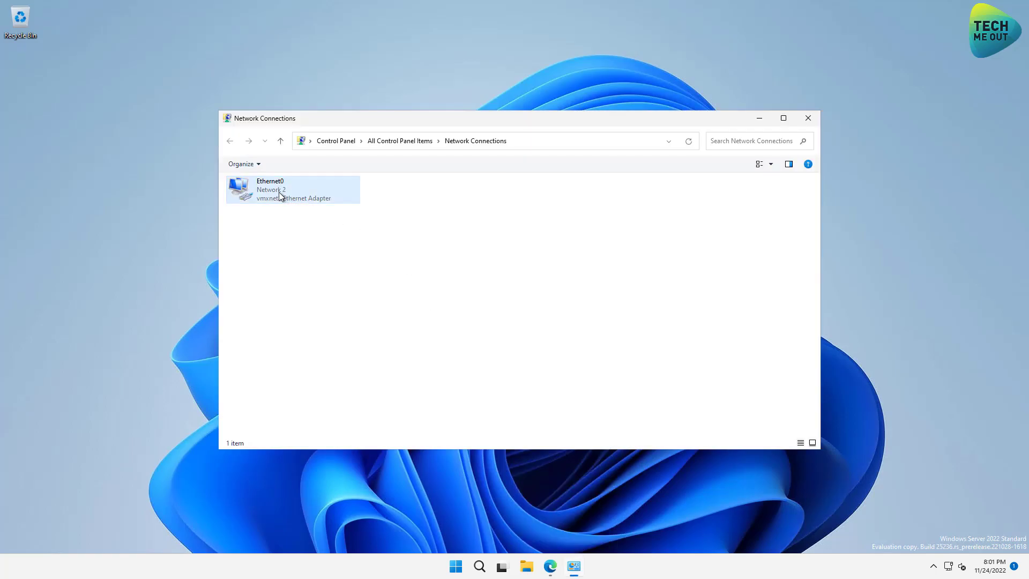
double_click(278, 197)
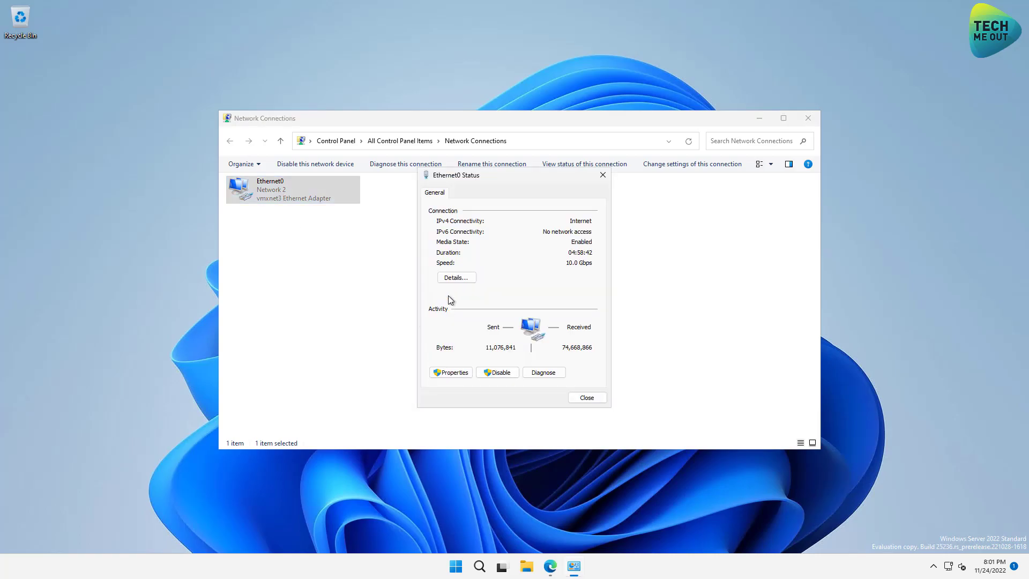
click(450, 370)
double_click(511, 298)
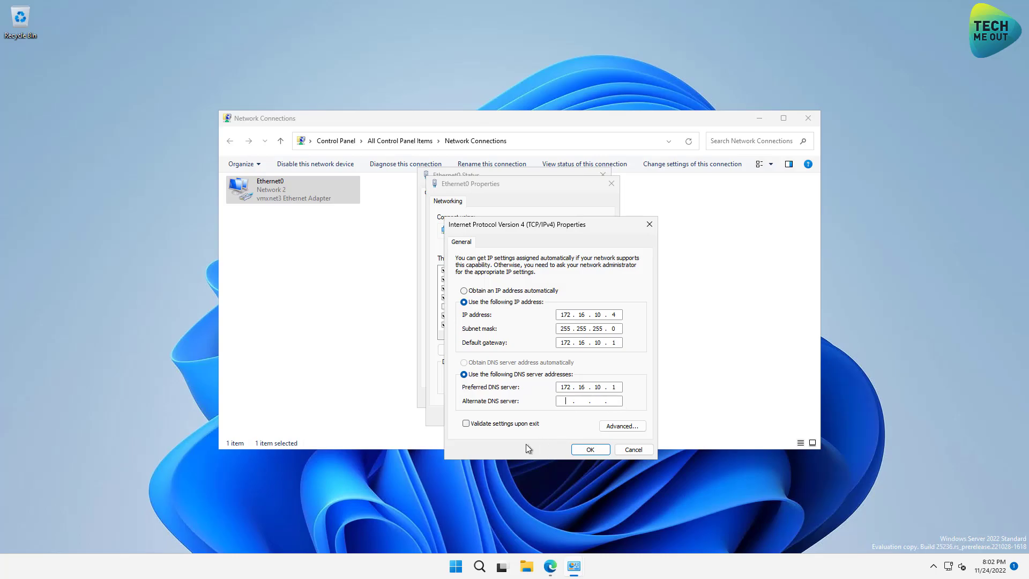
click(576, 449)
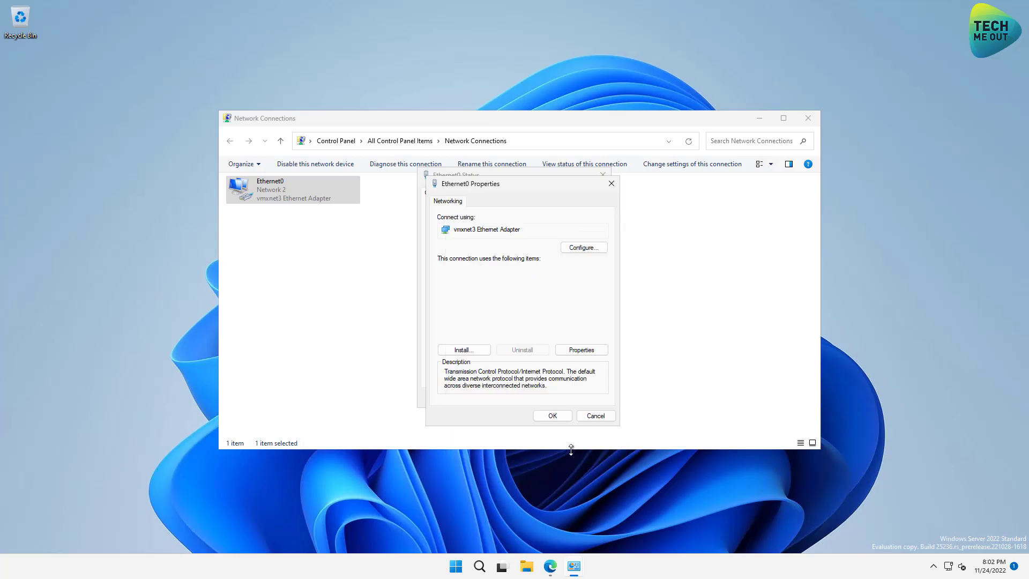
click(554, 416)
click(584, 397)
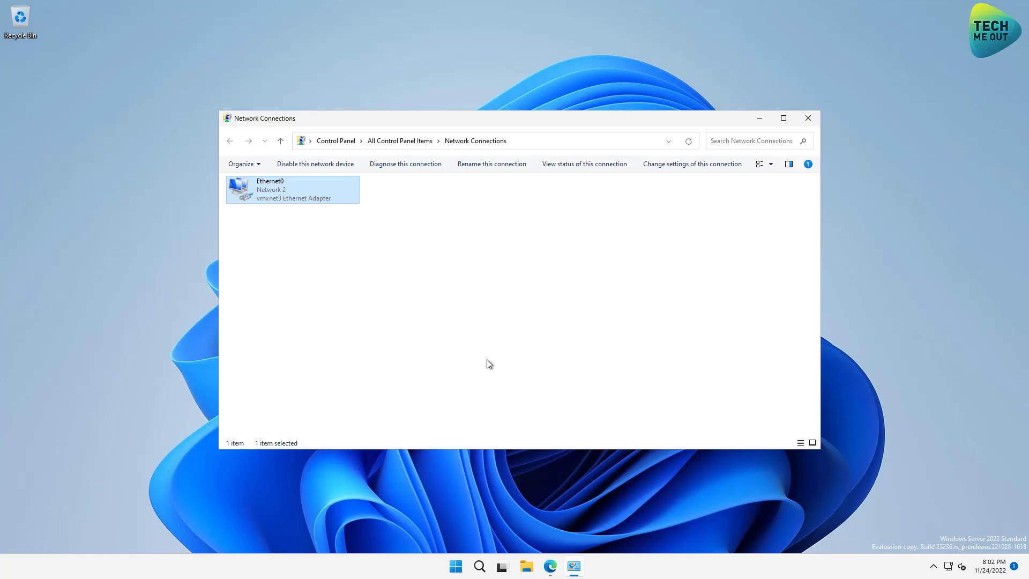
click(550, 566)
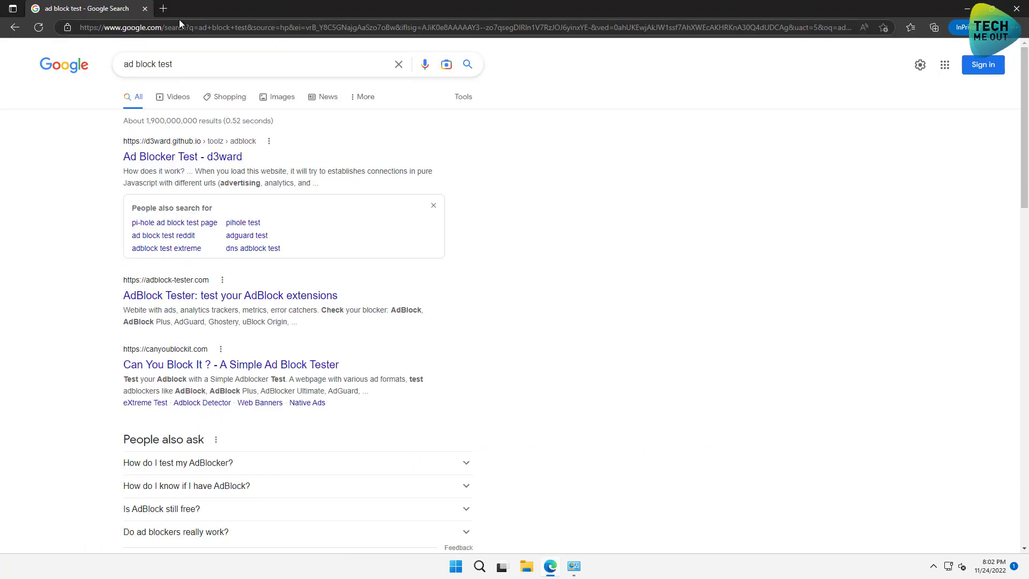
click(163, 8)
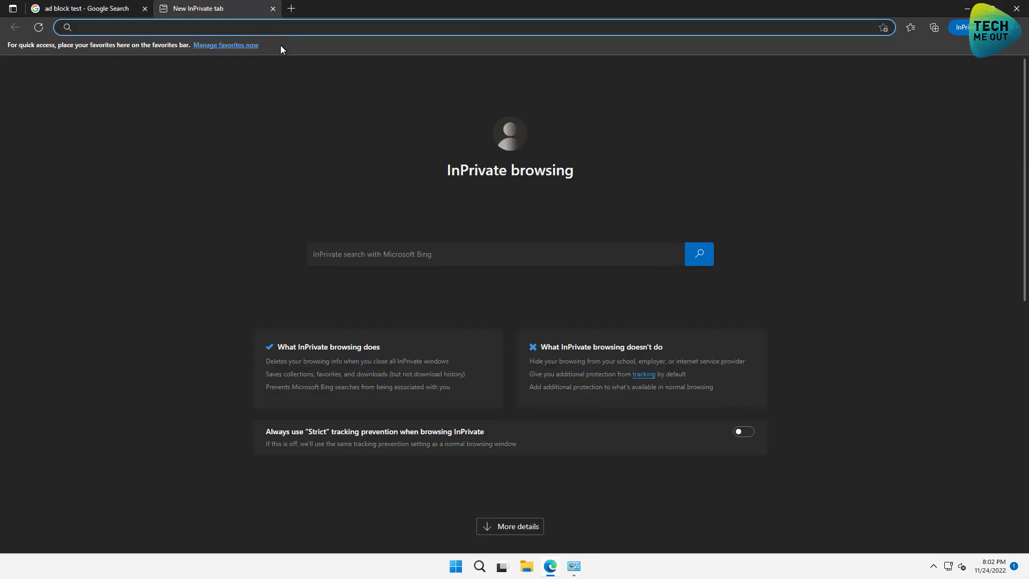
text(speed)
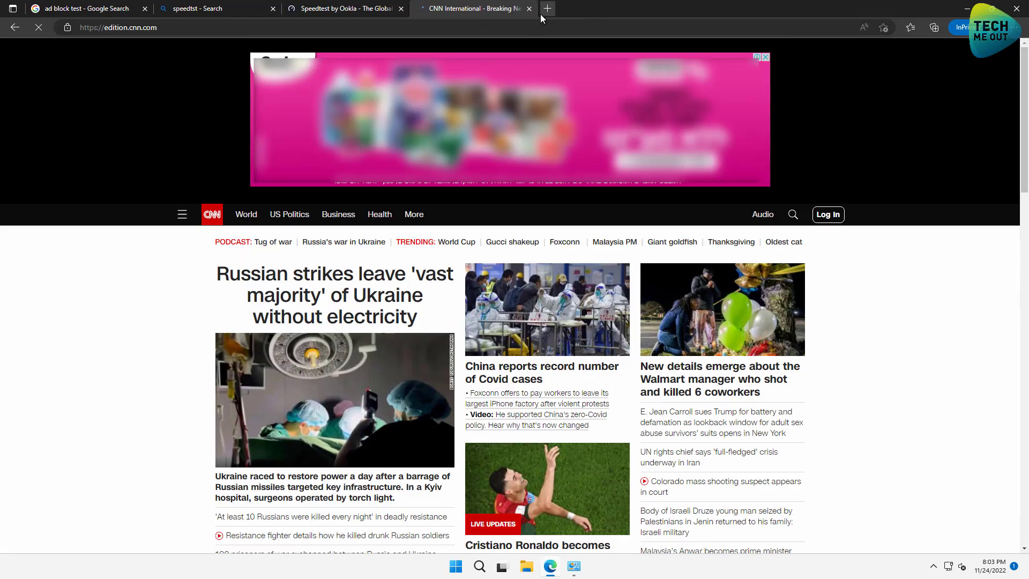
key(ctrl+t)
text(es)
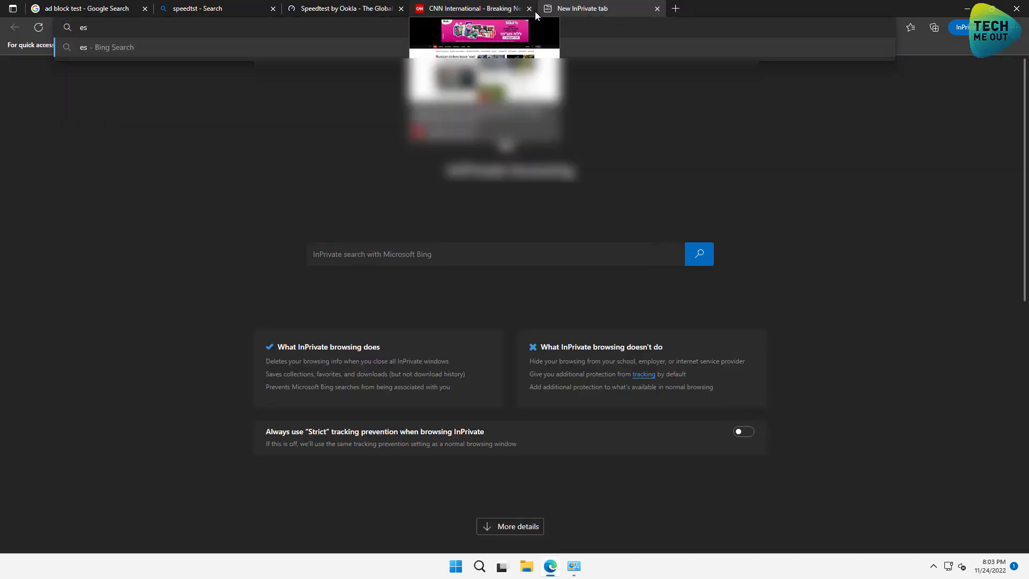
text(pm)
key(BackSpace)
text(n.com)
key(Return)
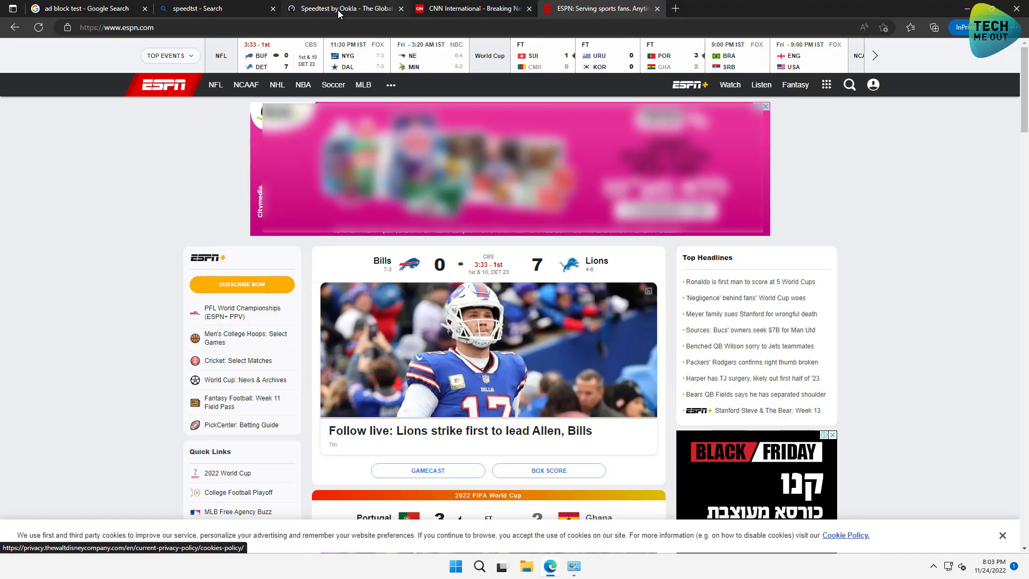
click(401, 9)
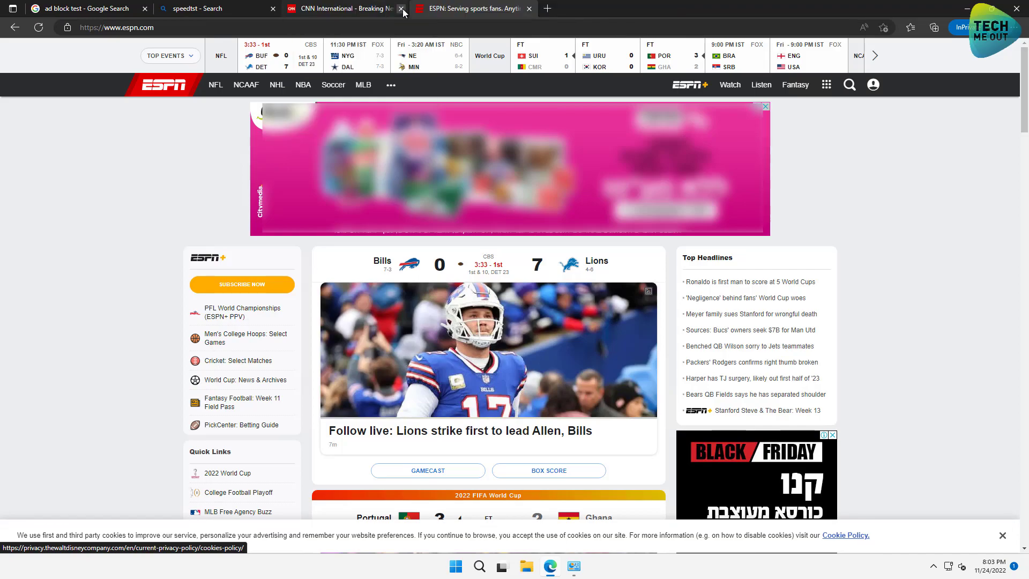
click(401, 9)
click(401, 9)
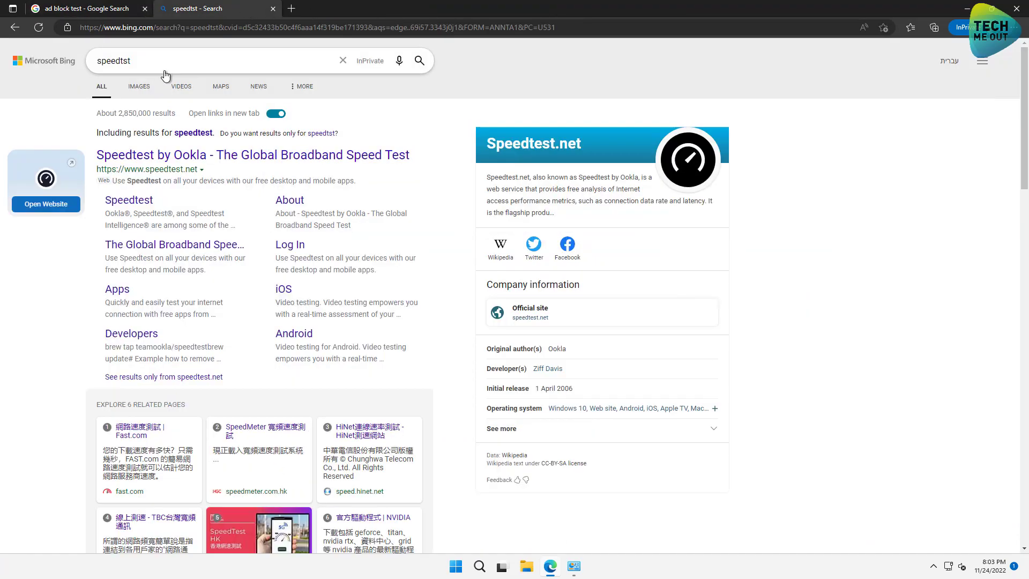
click(273, 9)
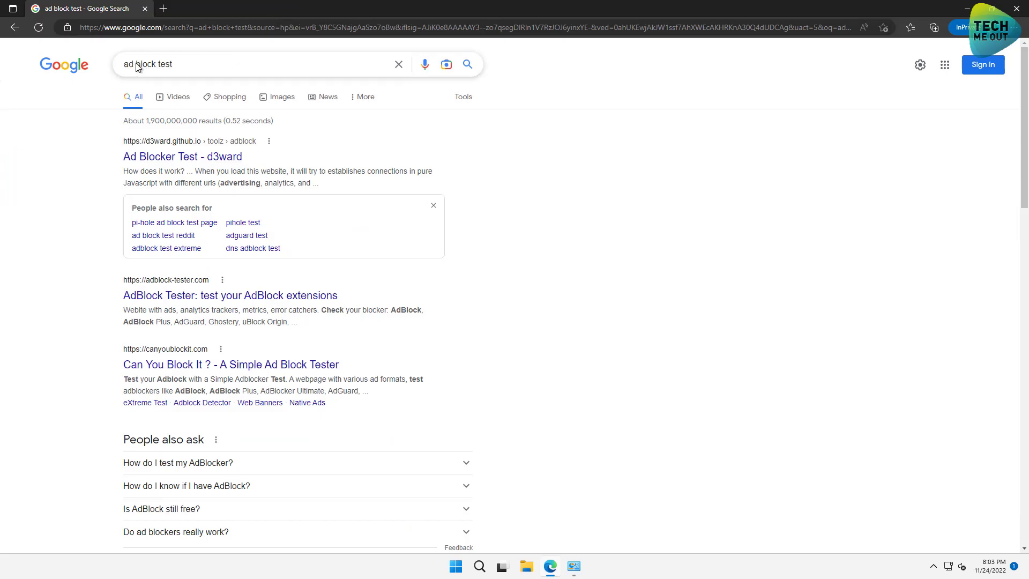
Step: Run the d3ward Ad Blocker Test, scoring 10% blocked, and dismiss its thank-you notice
click(169, 159)
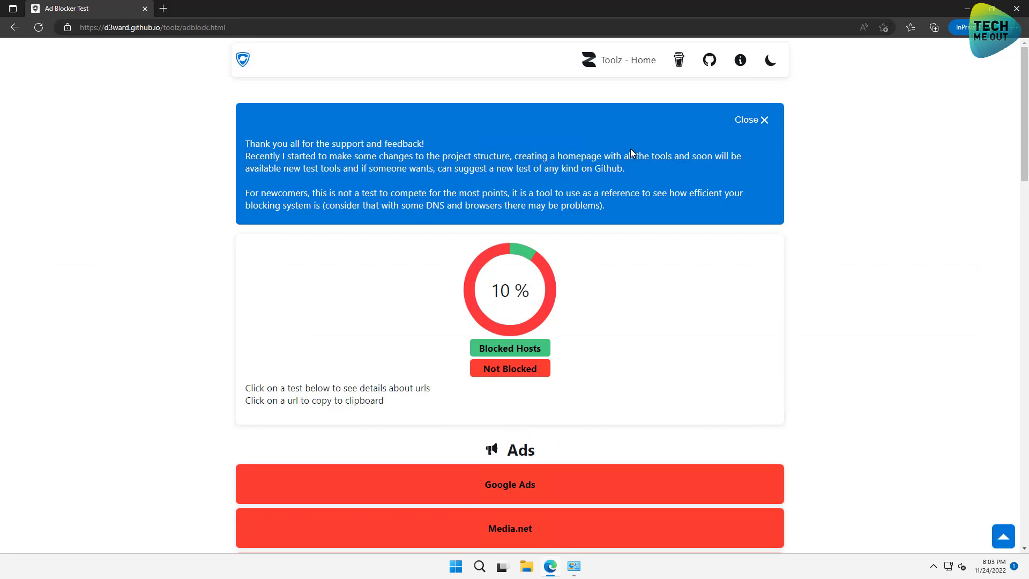
click(762, 119)
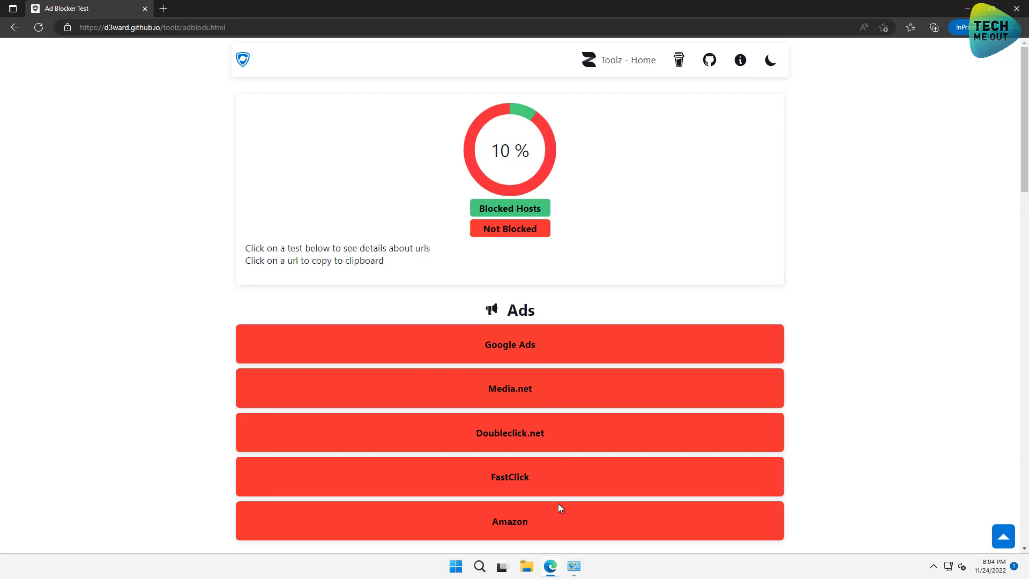
Step: Set Ethernet0's IPv4 preferred DNS server to 172.16.10.2 and confirm the adapter properties
click(572, 567)
right_click(295, 197)
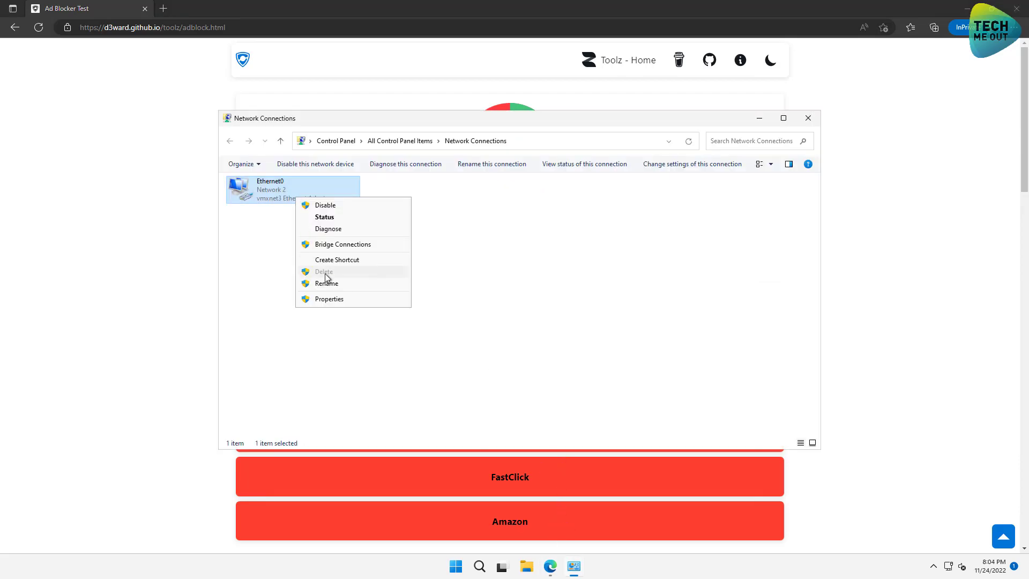
click(333, 298)
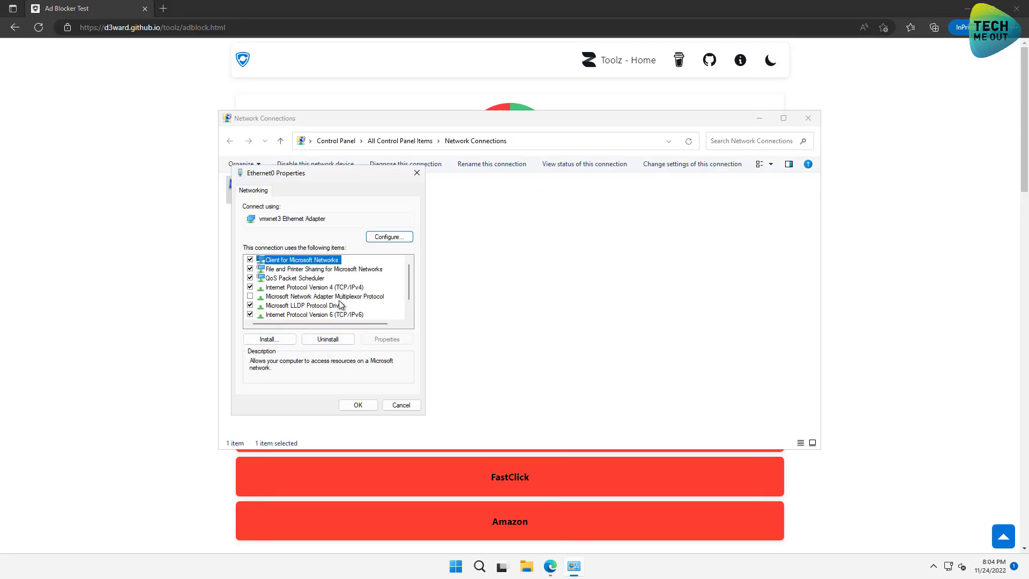
double_click(334, 288)
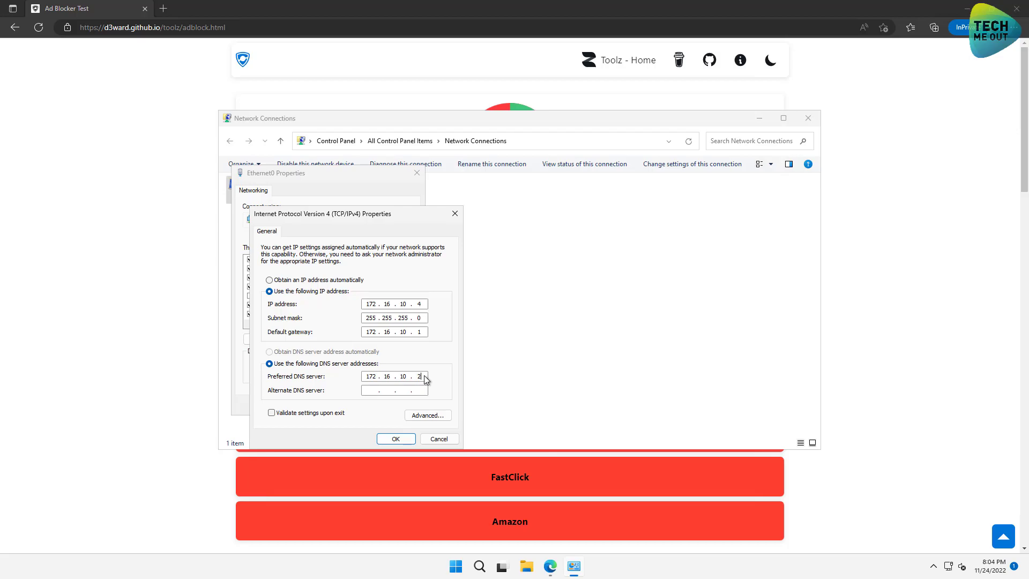
click(396, 438)
click(377, 407)
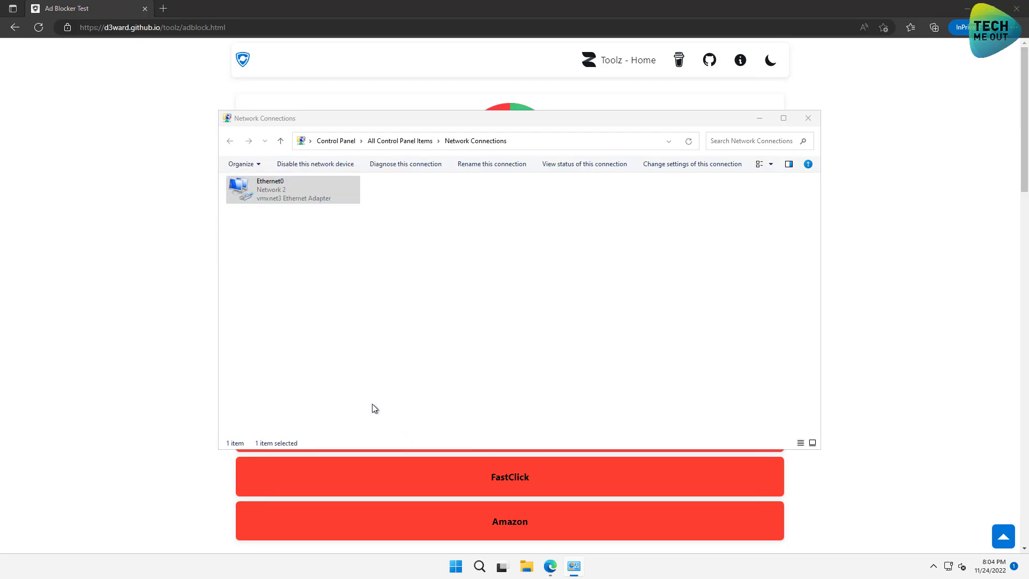
click(329, 293)
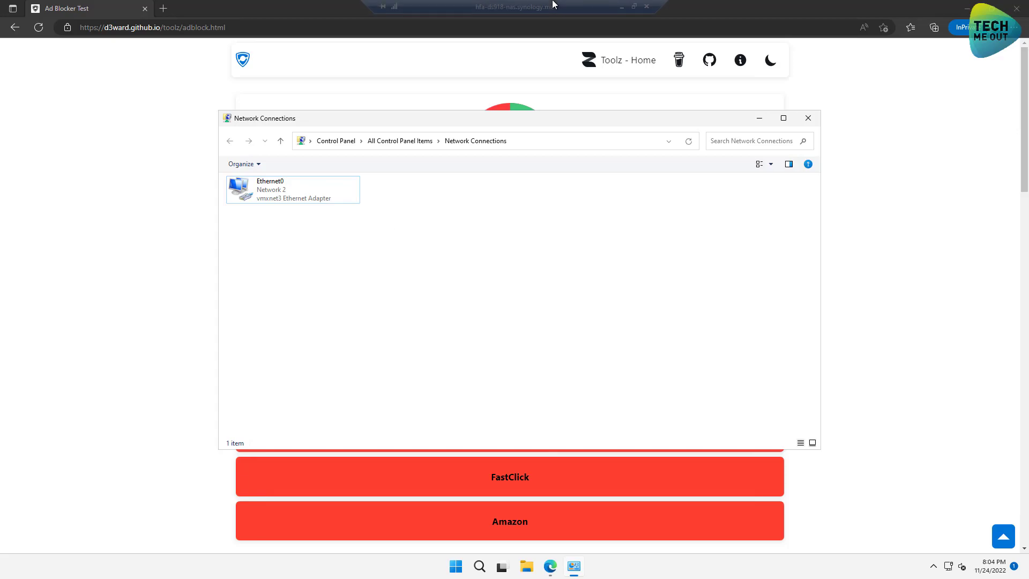
click(617, 9)
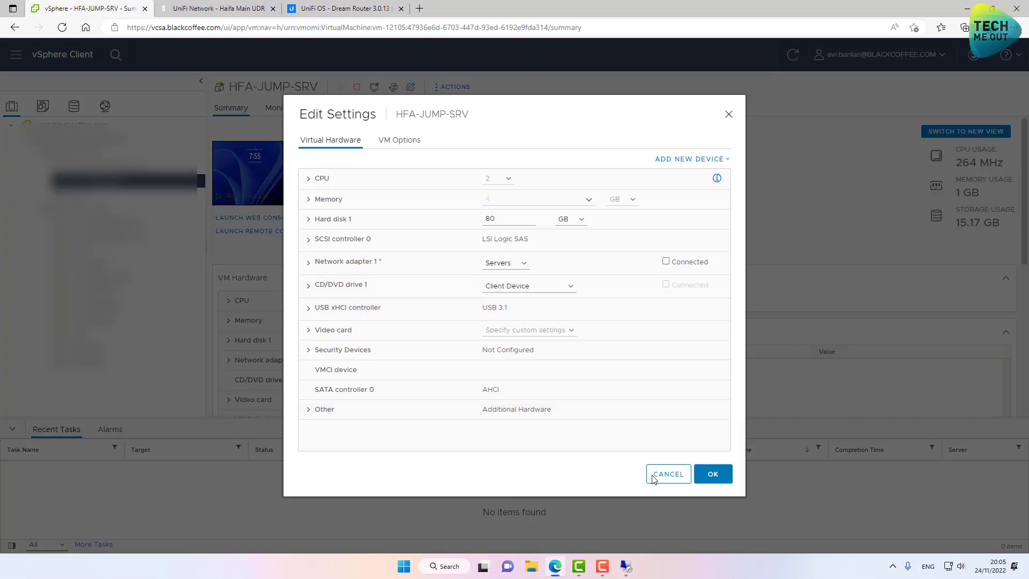
Step: Save HFA-JUMP-SRV's settings with network adapter 1 disconnected
click(711, 475)
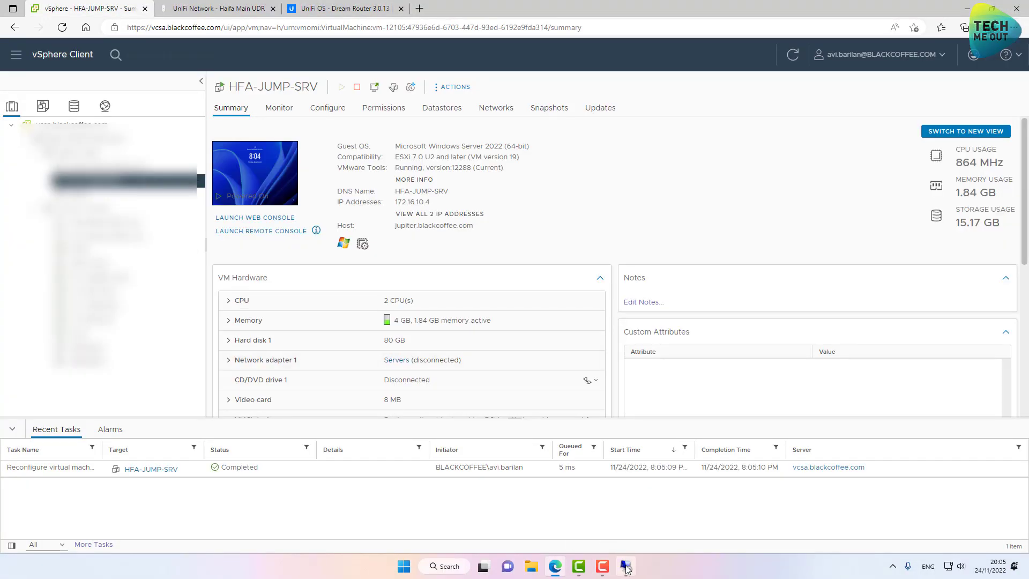
click(625, 568)
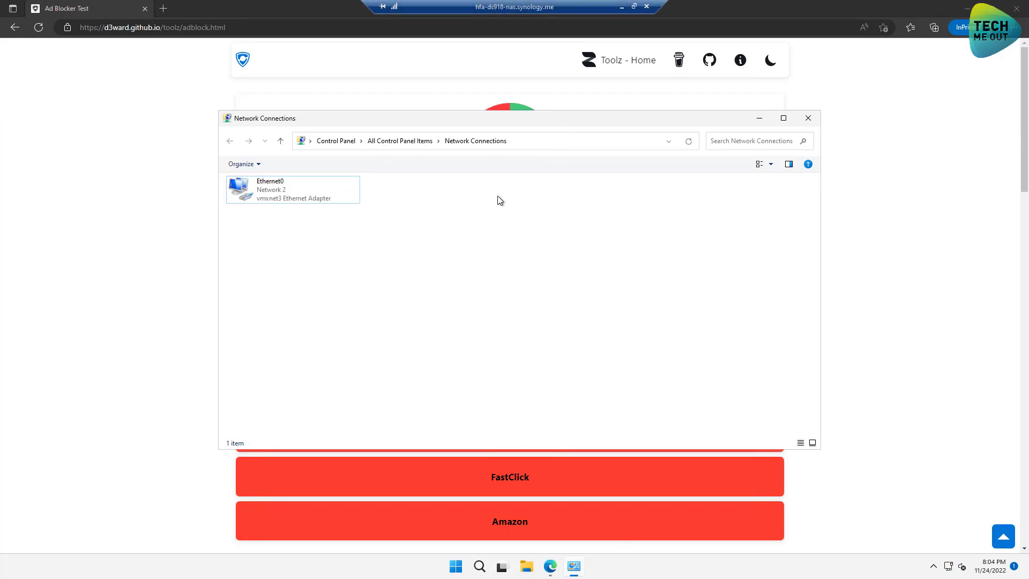
click(621, 7)
Step: Reconnect HFA-JUMP-SRV's Network adapter 1 via Edit Settings and return to the VM console
right_click(128, 181)
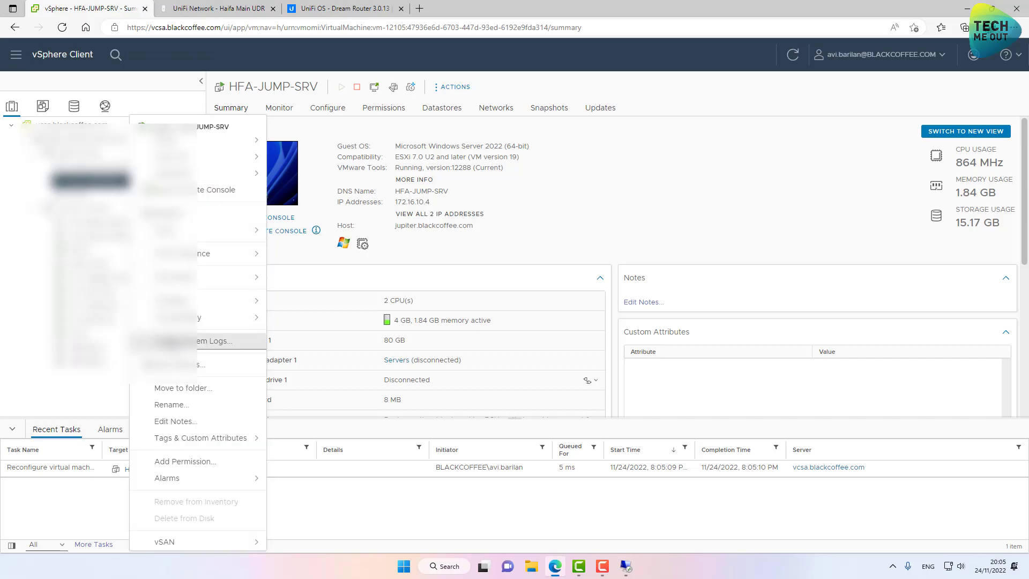
click(161, 368)
click(664, 257)
click(712, 474)
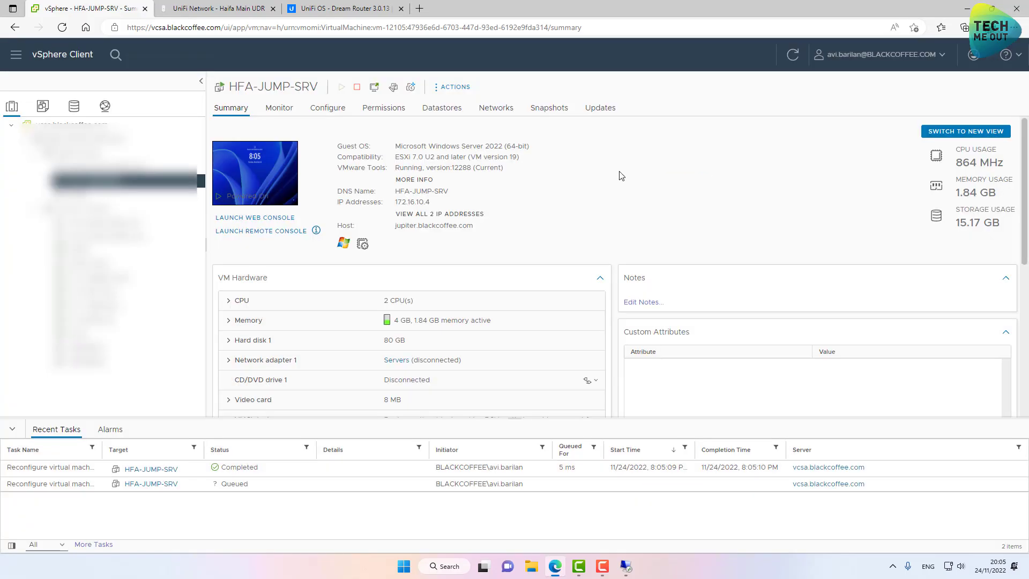
click(624, 567)
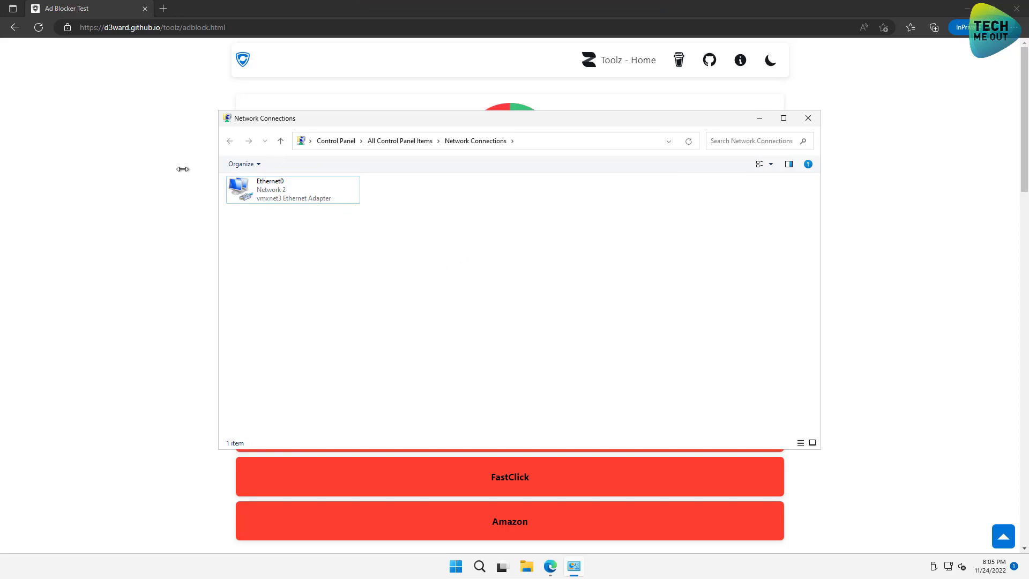
Step: Search Bing for 'speed test' in a new InPrivate tab and open Speedtest by Ookla
click(163, 8)
text(test )
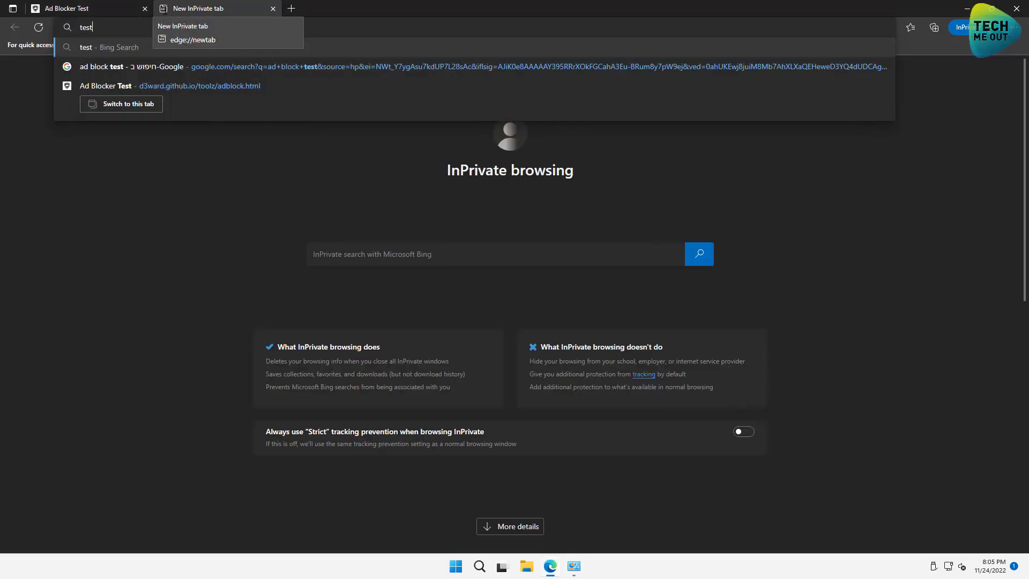
text(speed)
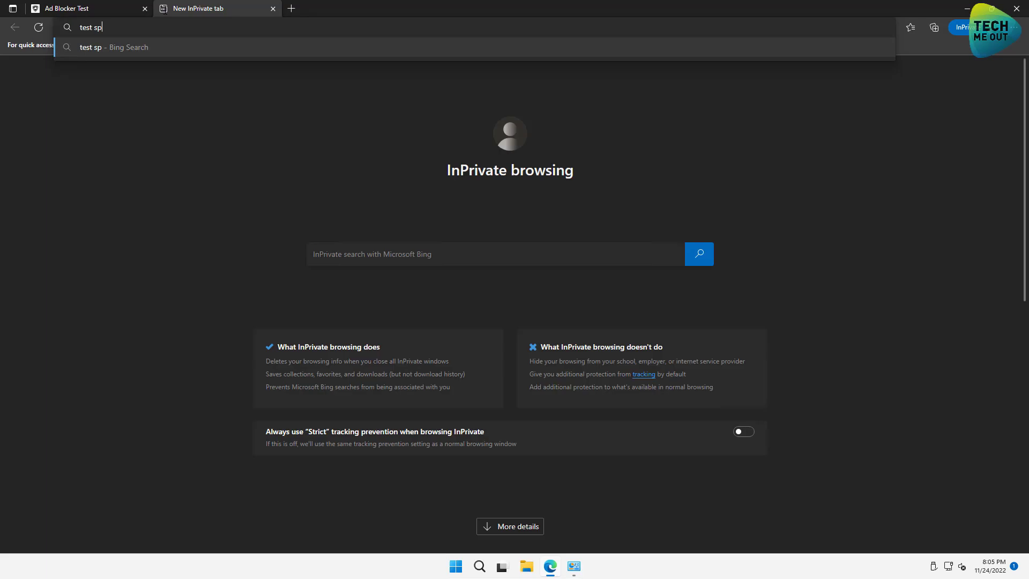
key(BackSpace)
key(BackSpace)
key(BackSpace)
key(BackSpace)
key(BackSpace)
key(BackSpace)
key(BackSpace)
key(BackSpace)
key(BackSpace)
key(BackSpace)
text(speed test)
key(Return)
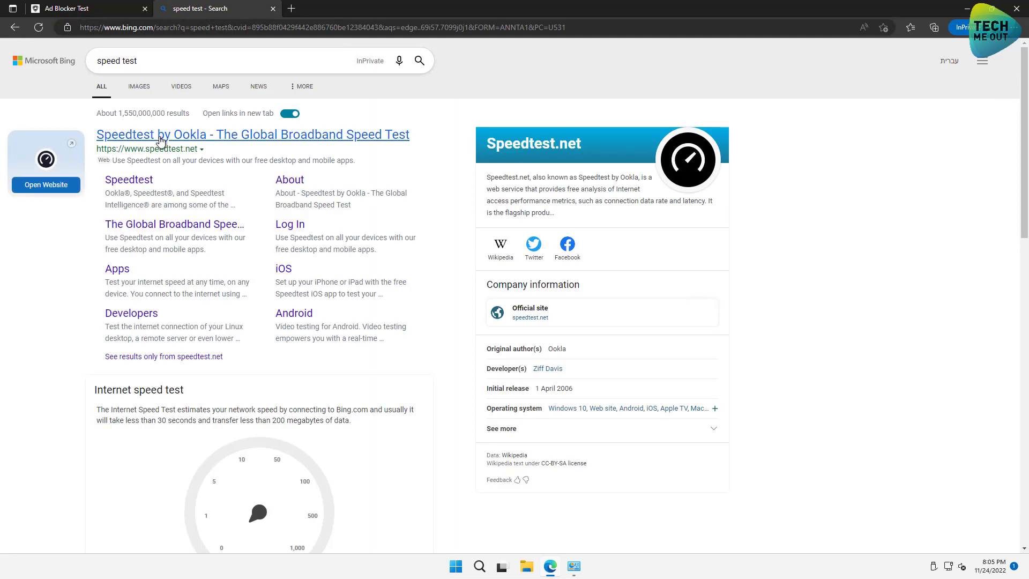
click(160, 136)
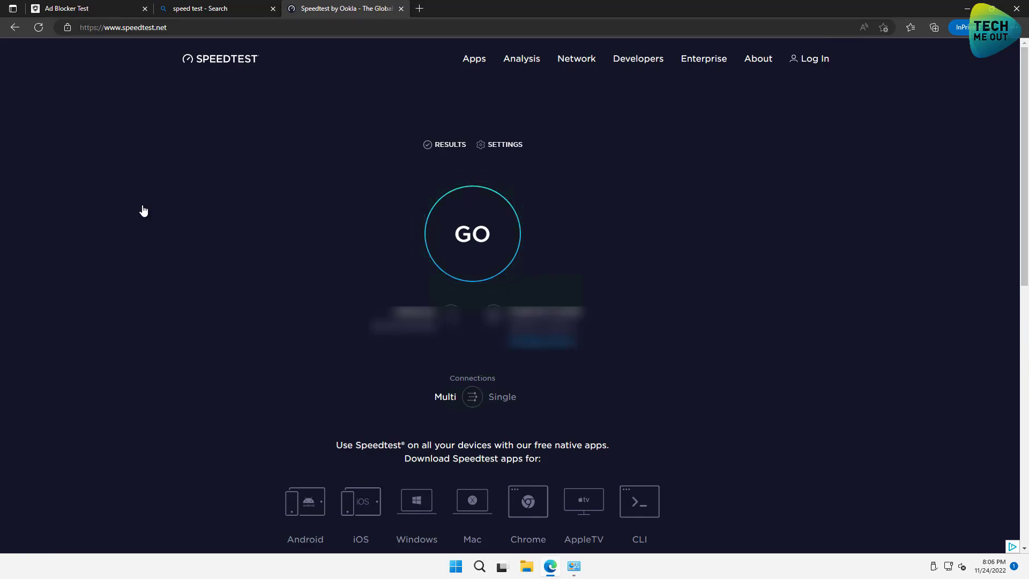
Step: Close the Speedtest tab and return to the Ad Blocker Test, now scoring 84% blocked
click(400, 11)
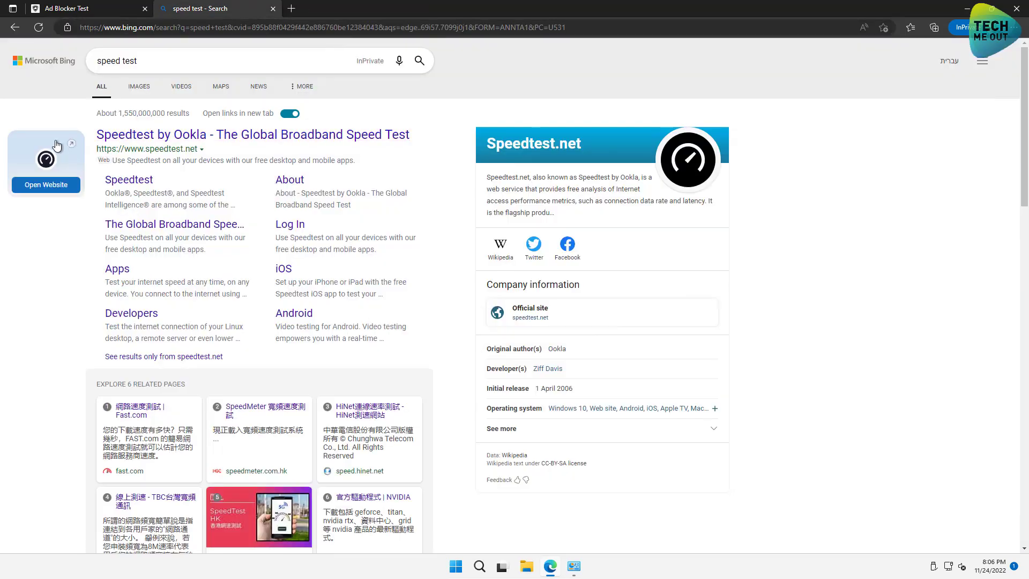
click(76, 13)
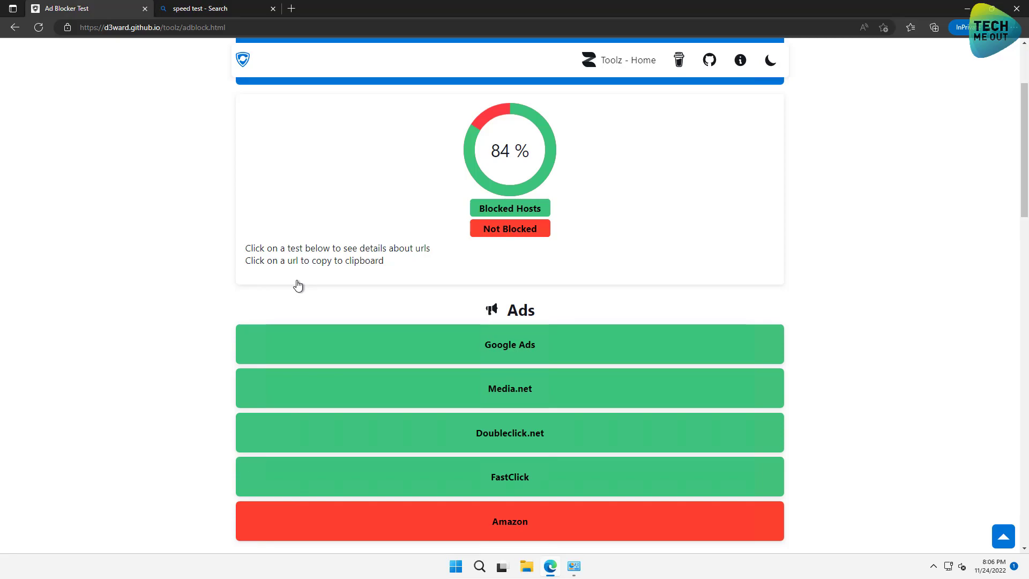
Step: Change Ethernet0's preferred DNS server's last octet to 1, making it 172.16.10.1, and confirm
click(575, 567)
click(292, 202)
right_click(292, 202)
click(321, 299)
double_click(333, 290)
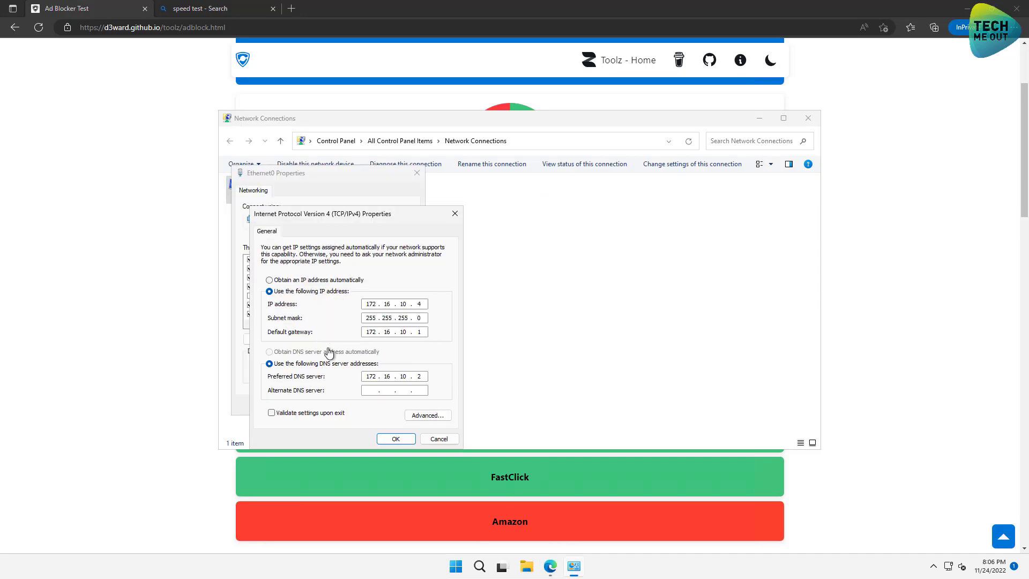
double_click(419, 376)
text(1)
click(381, 441)
click(368, 414)
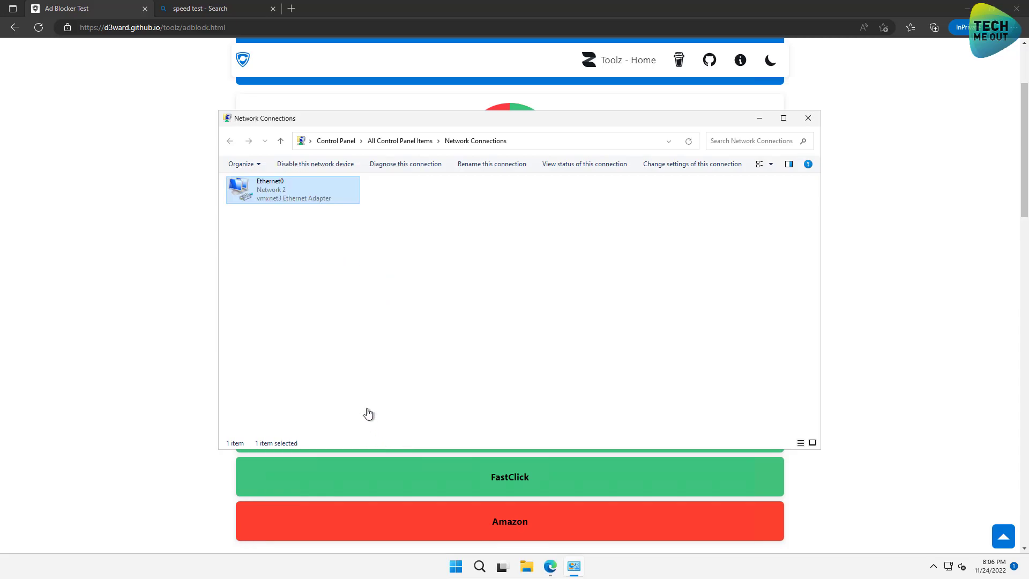
click(385, 390)
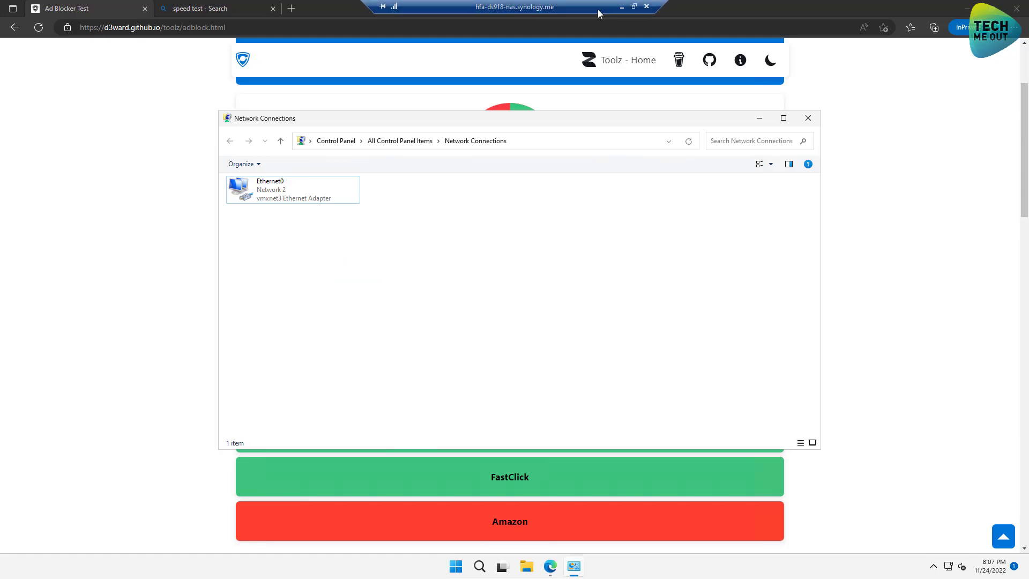
Step: Save HFA-JUMP-SRV's hardware settings with network adapter 1 disconnected
click(621, 7)
right_click(123, 181)
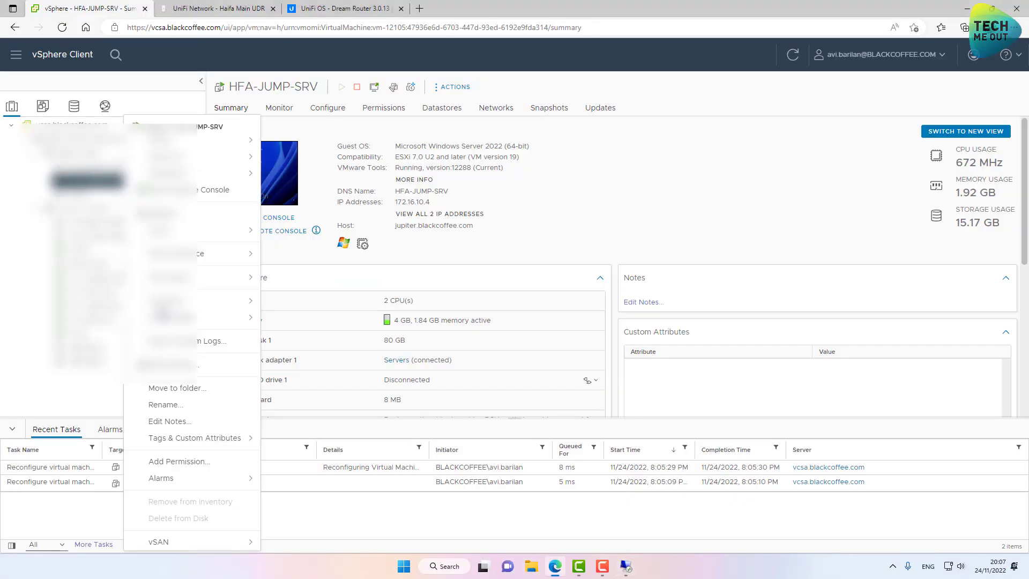
click(166, 366)
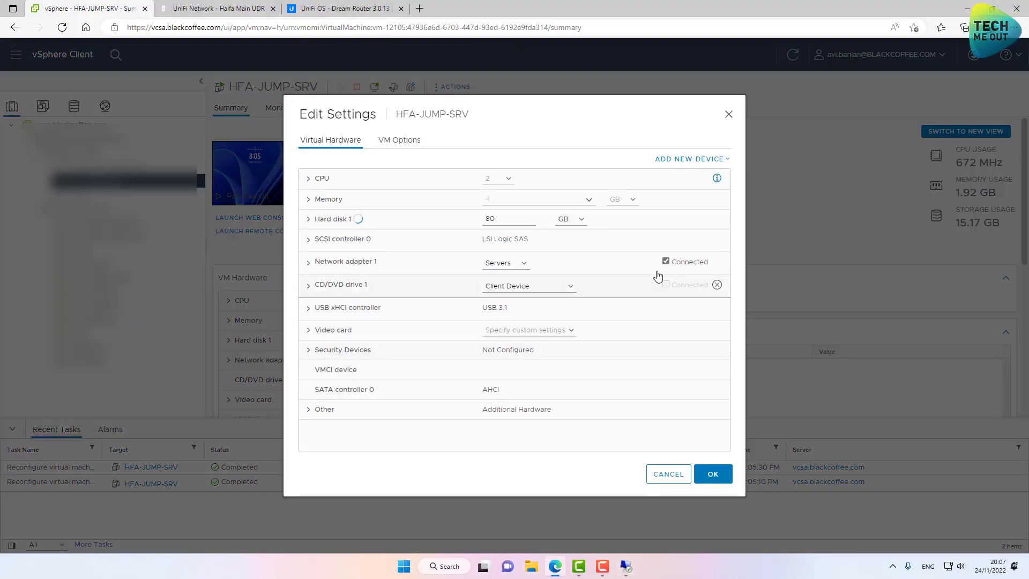
click(711, 474)
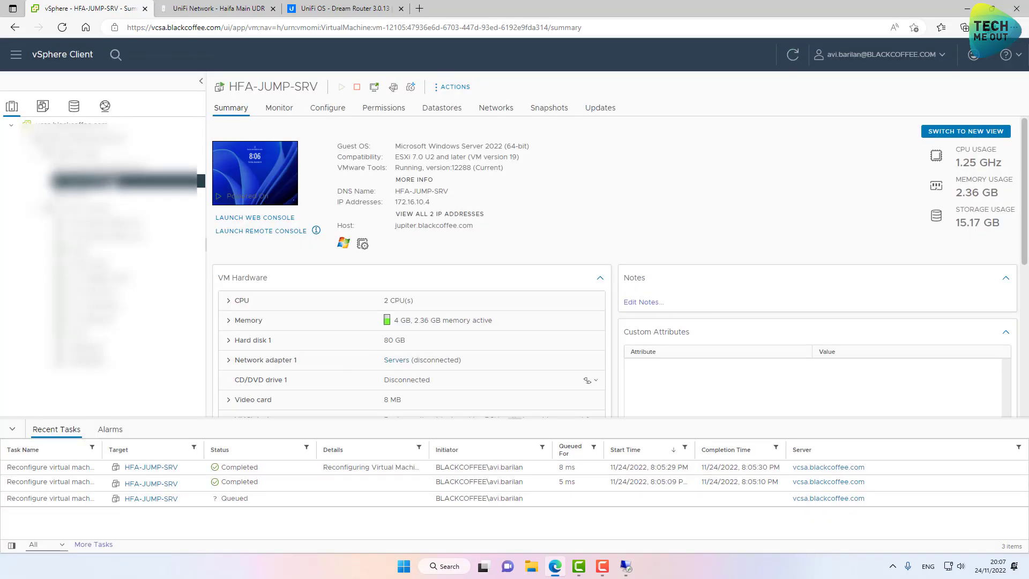
Step: Mark HFA-JUMP-SRV's network adapter 1 as Connected again, reattaching it to Servers
right_click(107, 182)
click(187, 367)
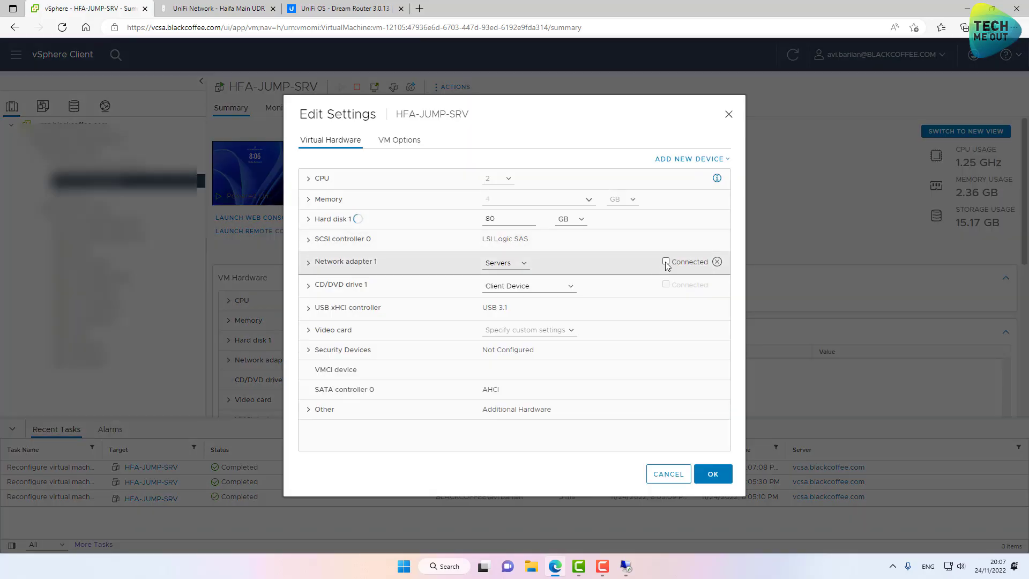
click(667, 264)
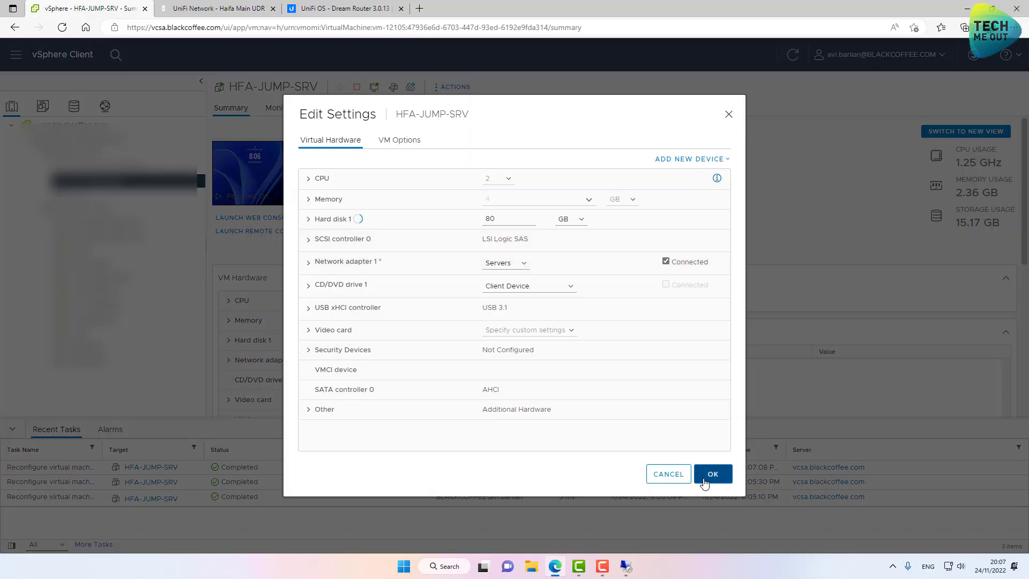
click(708, 474)
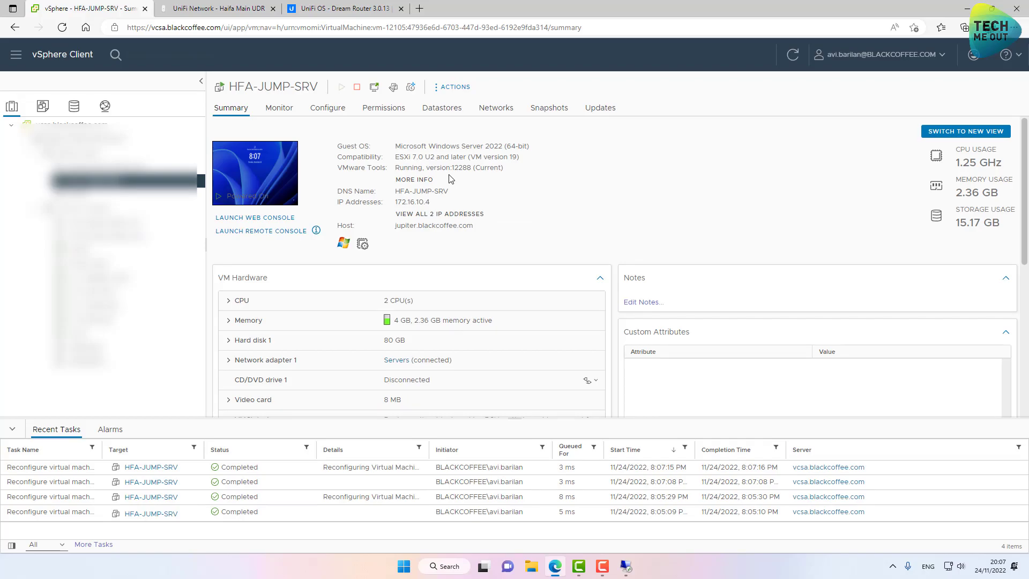
Step: Enable ad blocking under Traffic Management for the Servers and Lab networks and apply changes
click(227, 11)
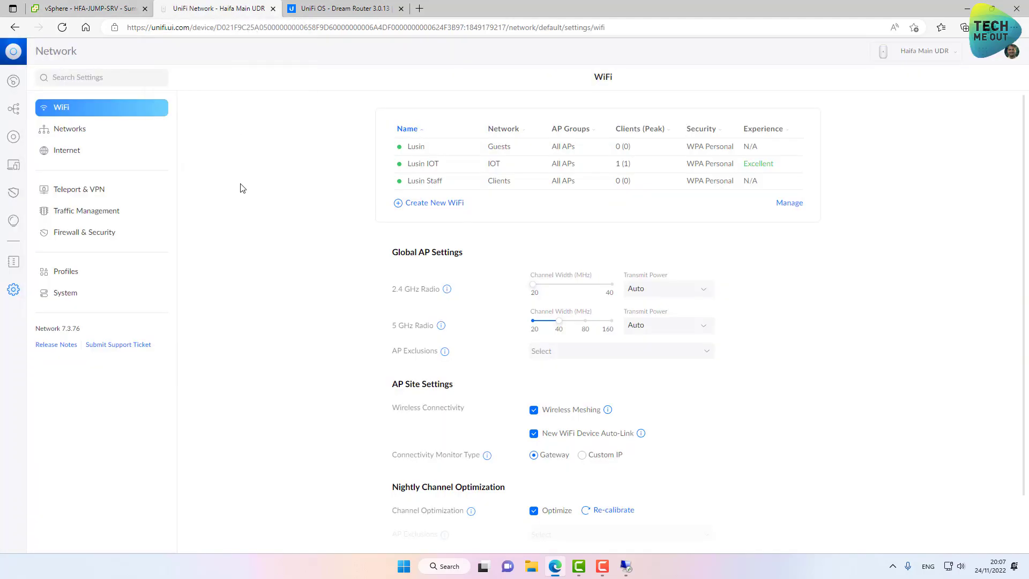
click(98, 219)
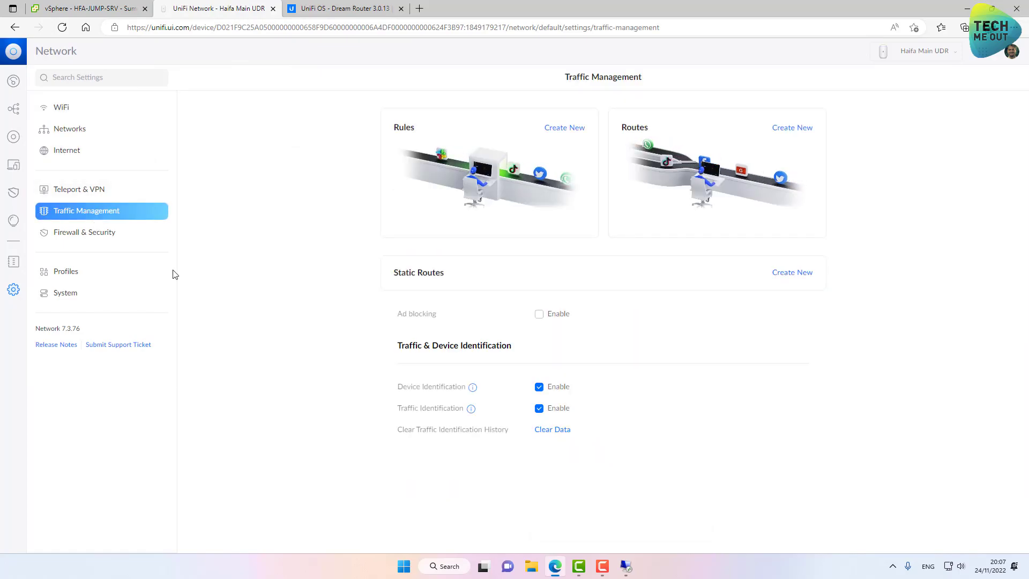
click(539, 315)
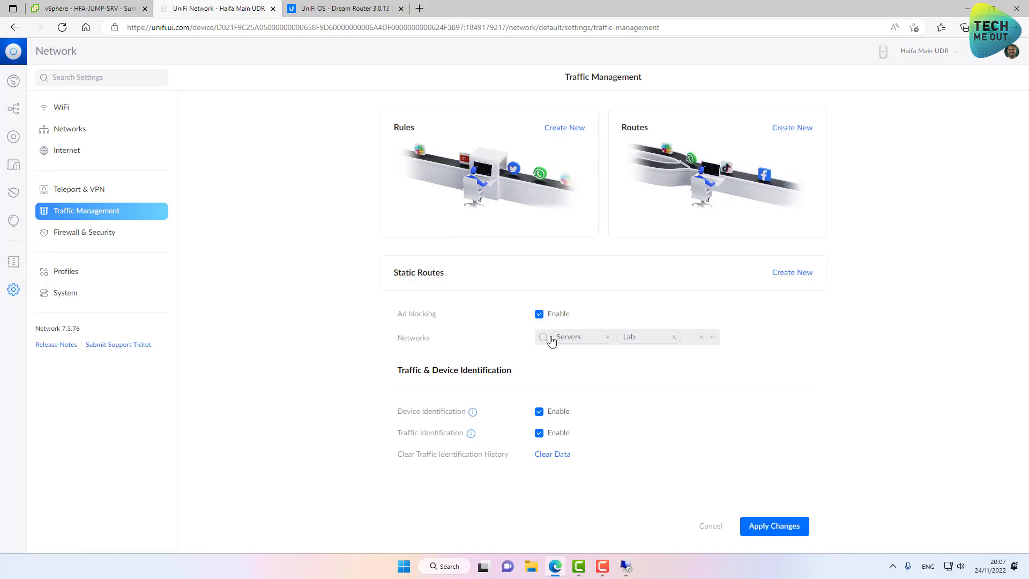
click(797, 532)
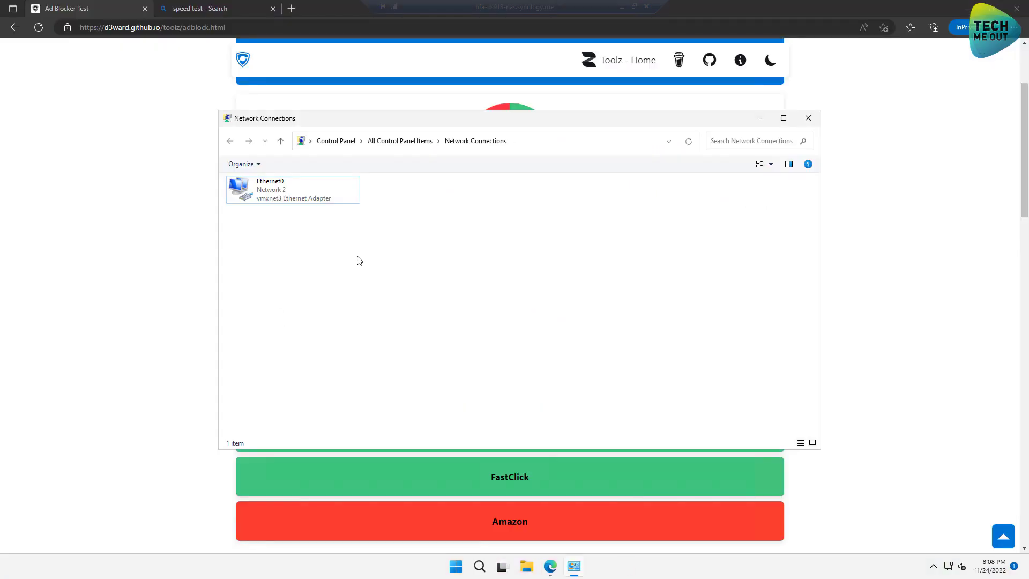
Step: Rerun the d3ward Ad Blocker Test to get a 78% blocked score
click(808, 119)
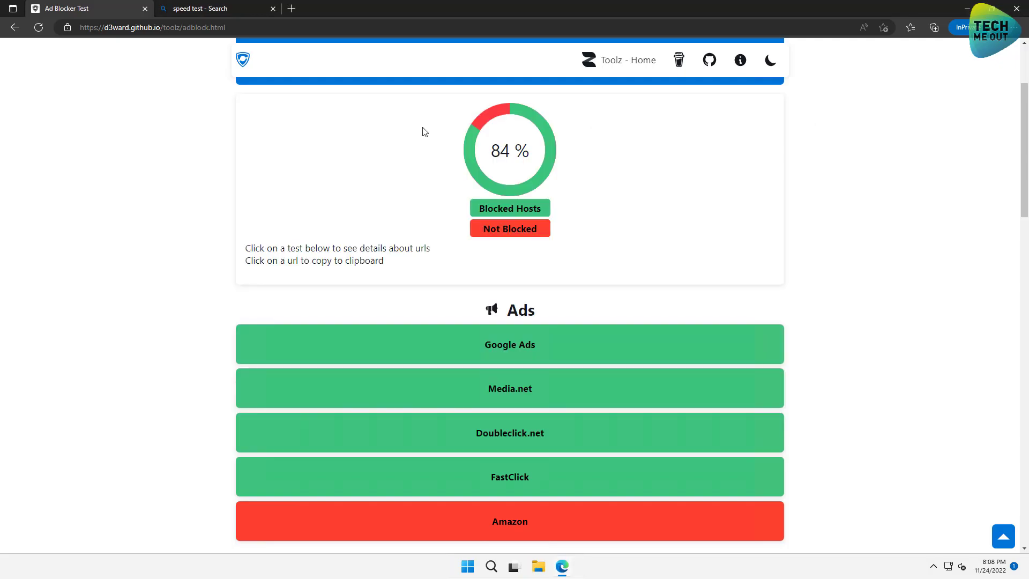
click(39, 33)
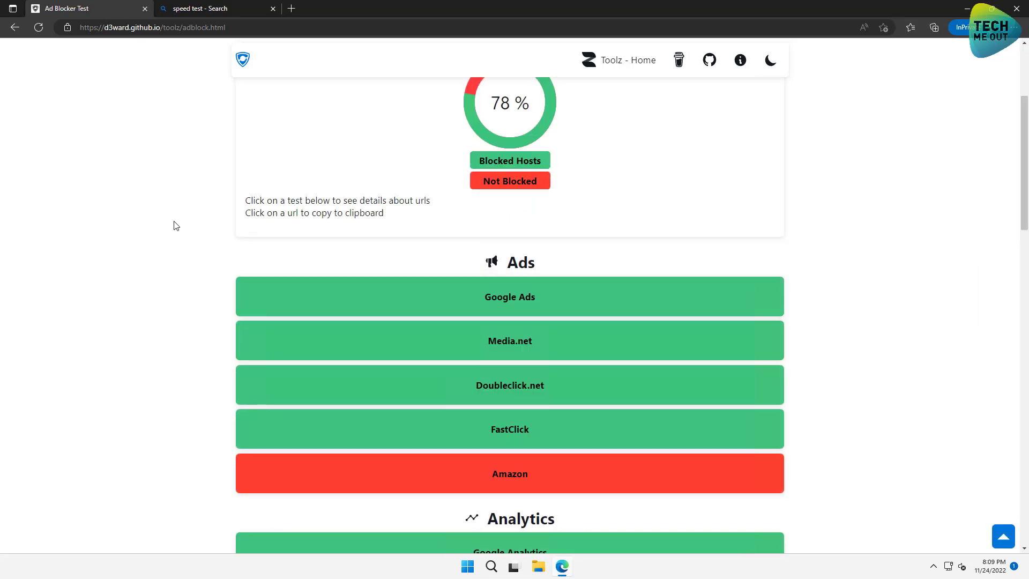
scroll(174, 225, up, 1)
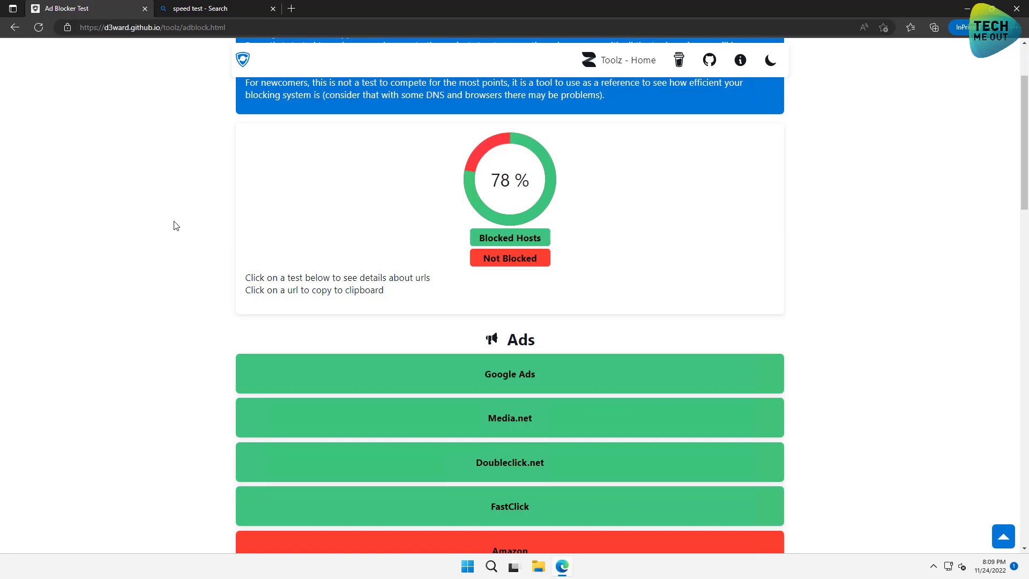